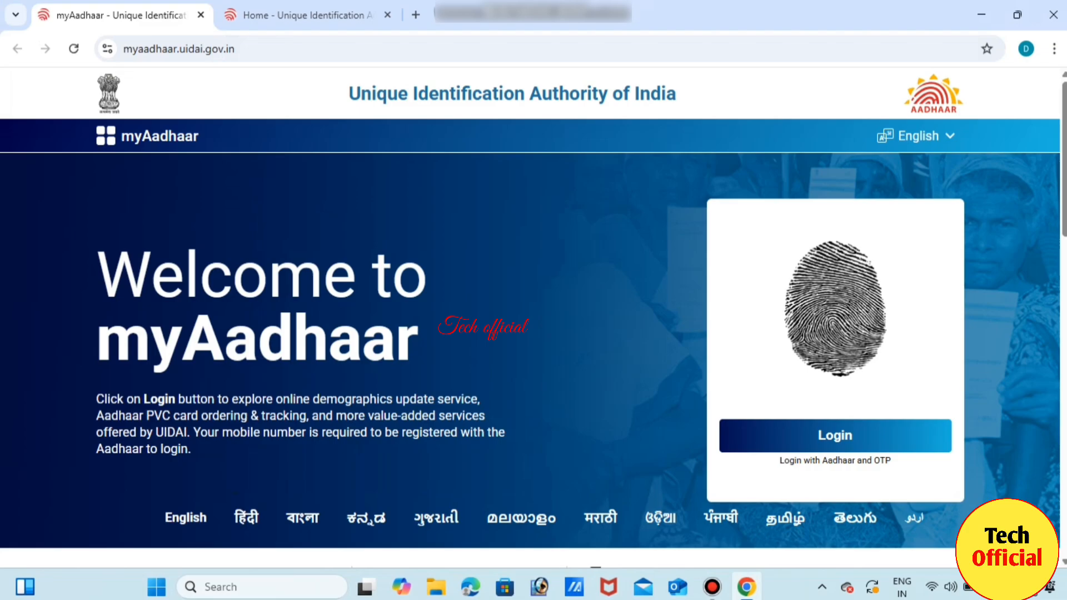
Enter the Aadhaar number and the displayed captcha on the login page to generate a login OTP.
left_click(834, 436)
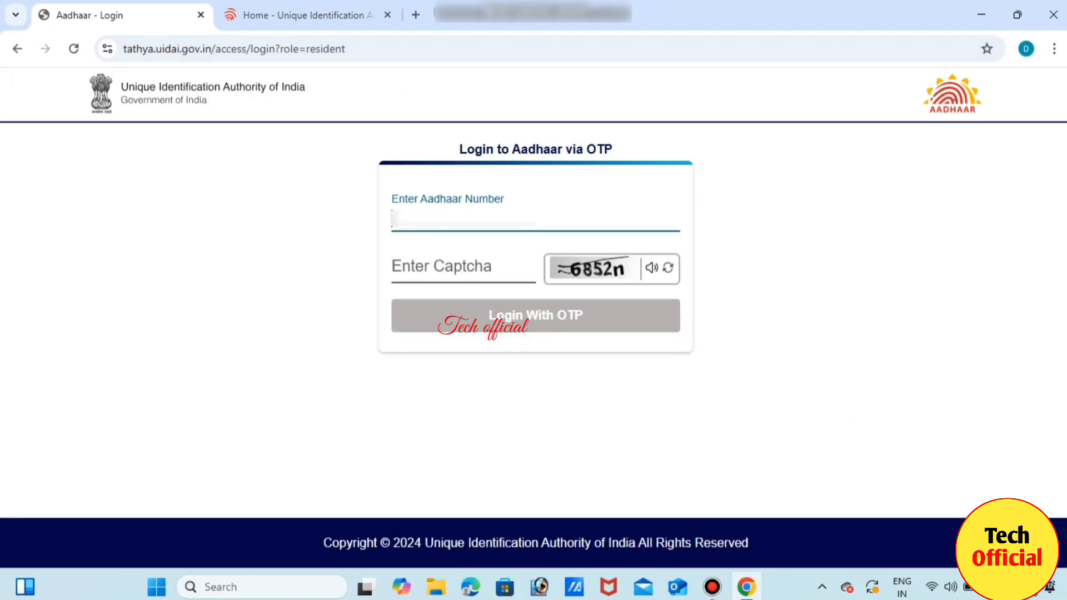
type("****")
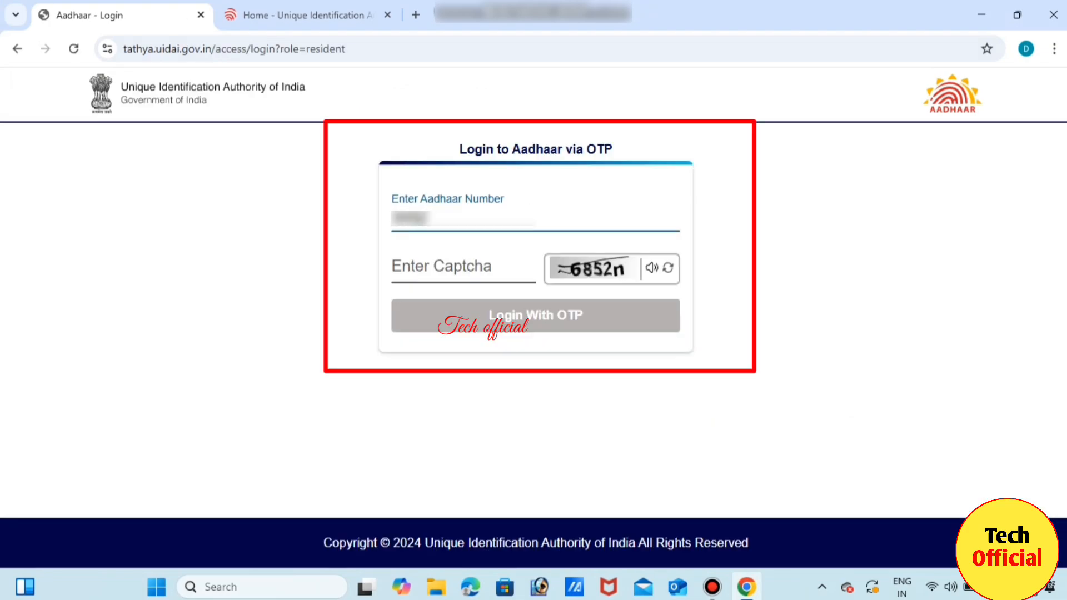
type("***")
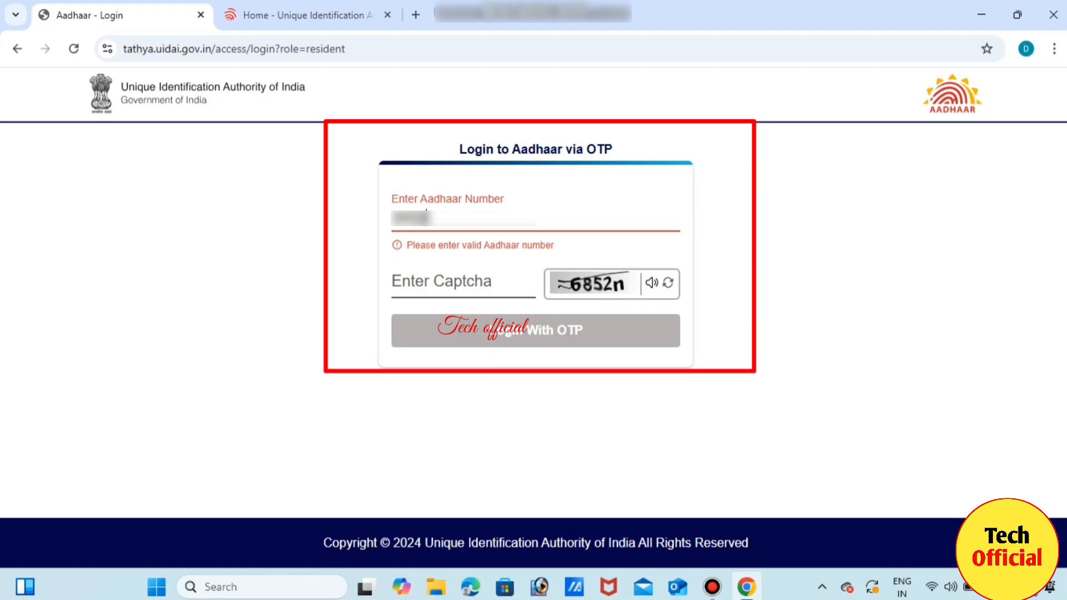
type("***")
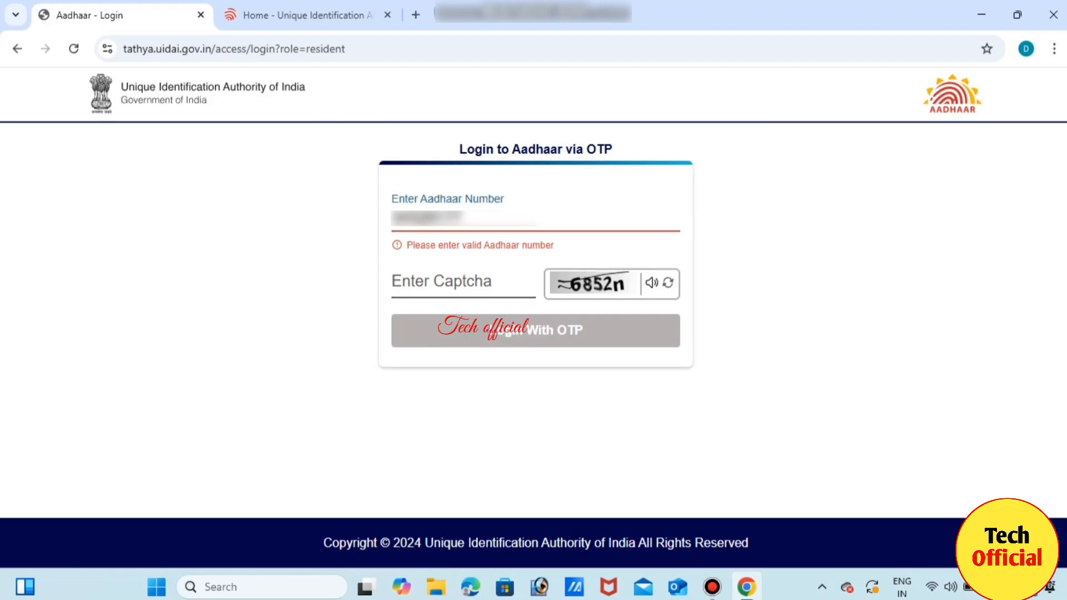
type("****")
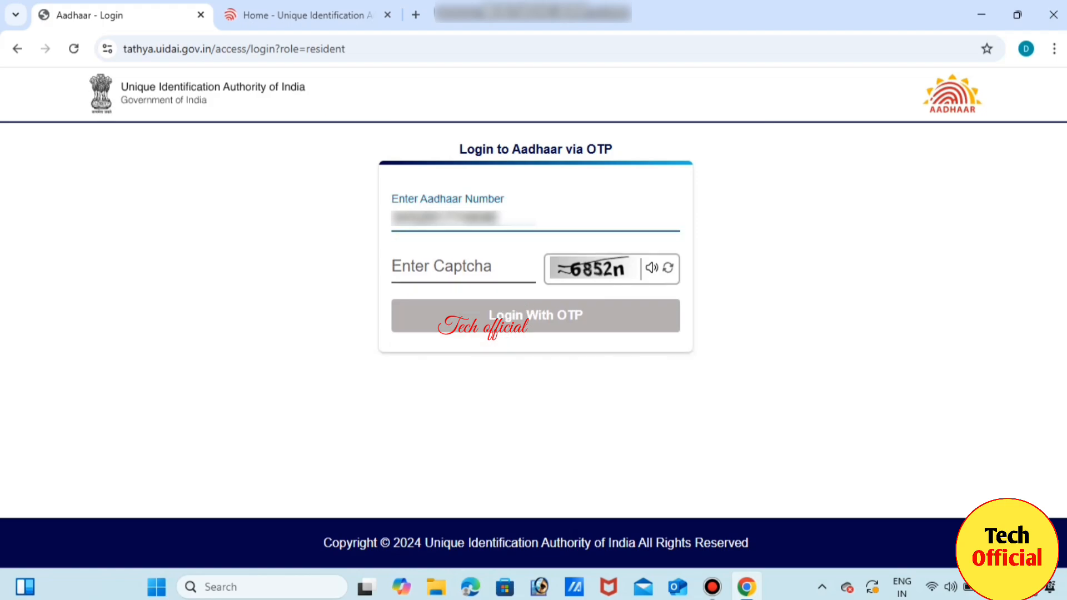
left_click(441, 267)
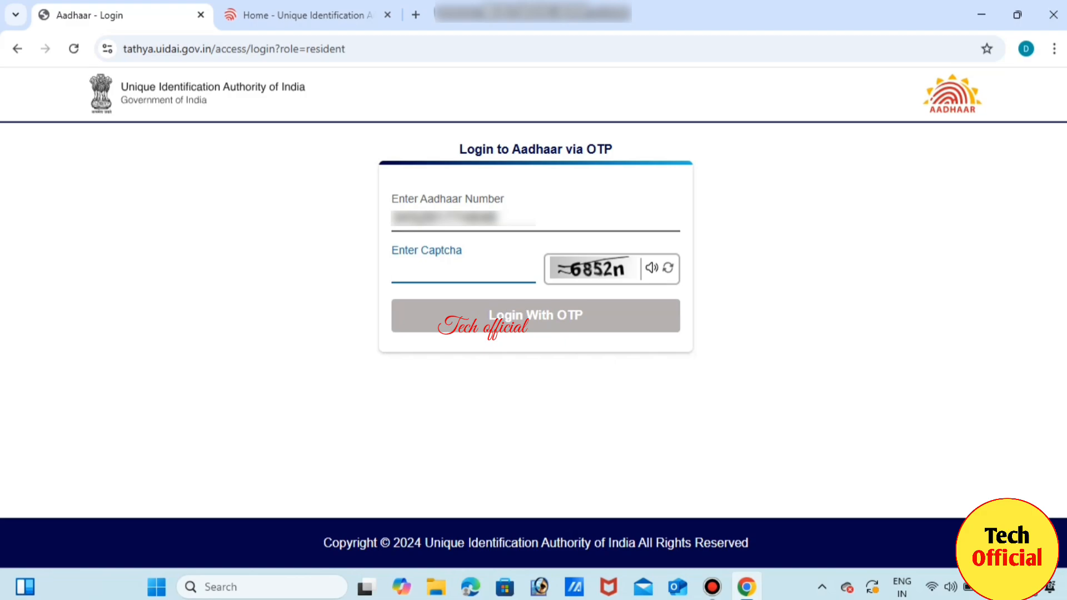
type("685")
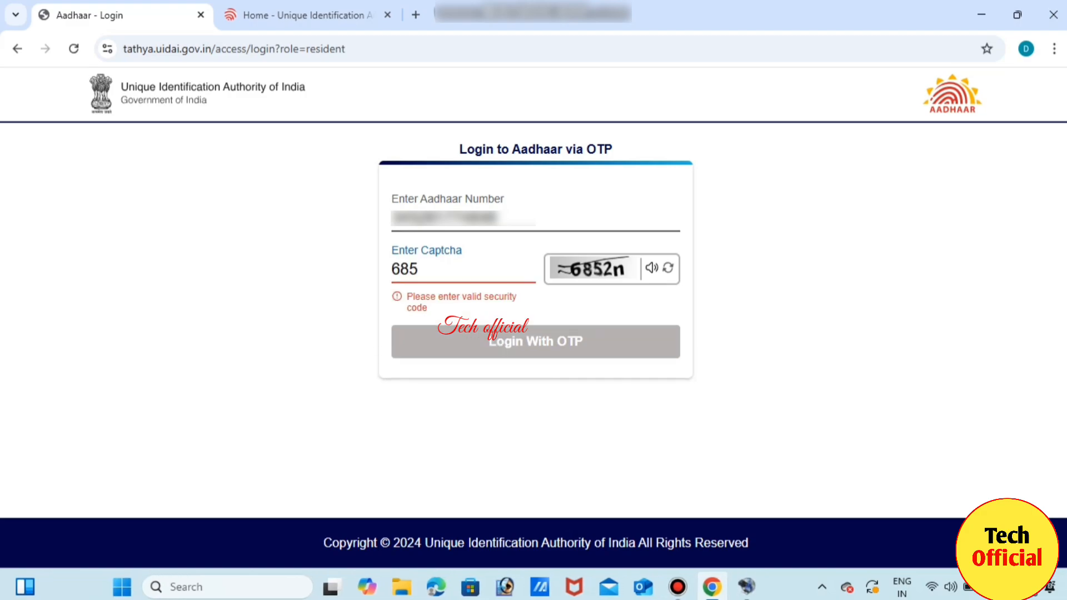
type("2n")
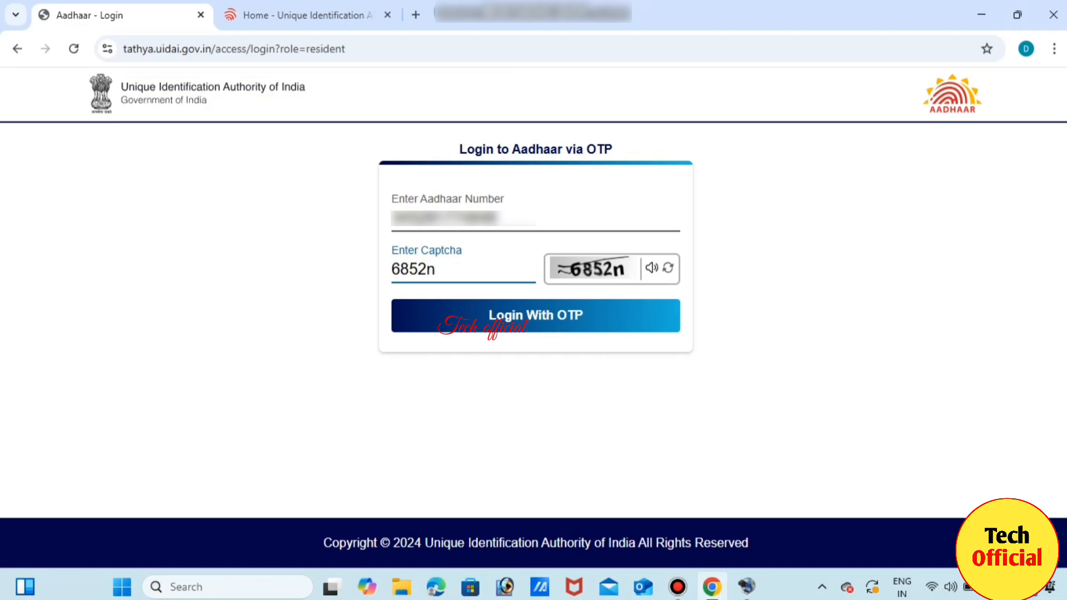
key("Return")
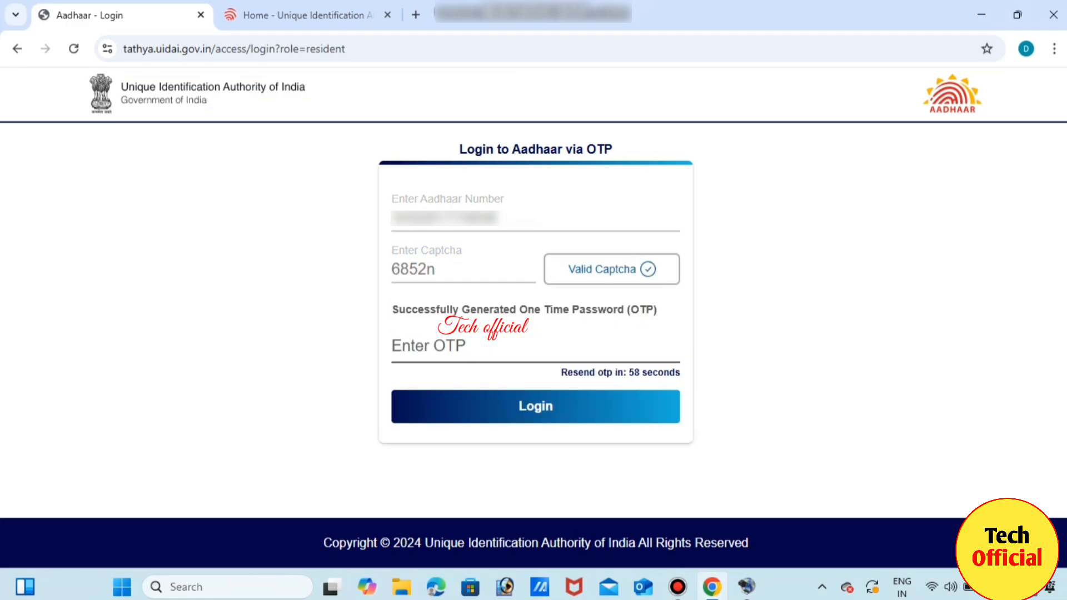
Enter the received OTP to log in and reach the Services dashboard.
left_click(429, 348)
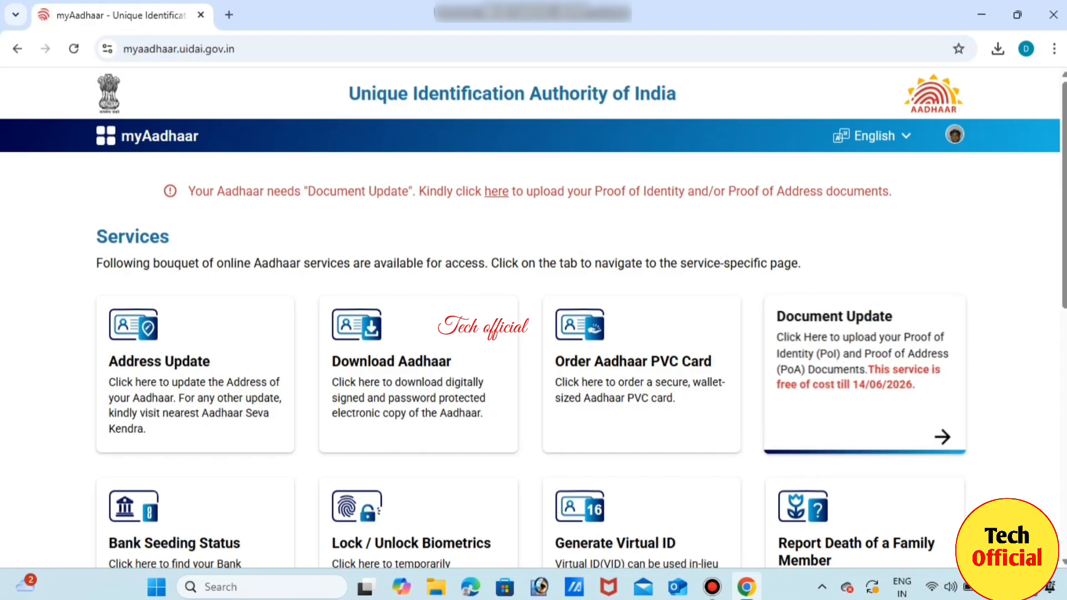
Open the Document Update service and go past the Objective and How it Works pages.
left_click(863, 372)
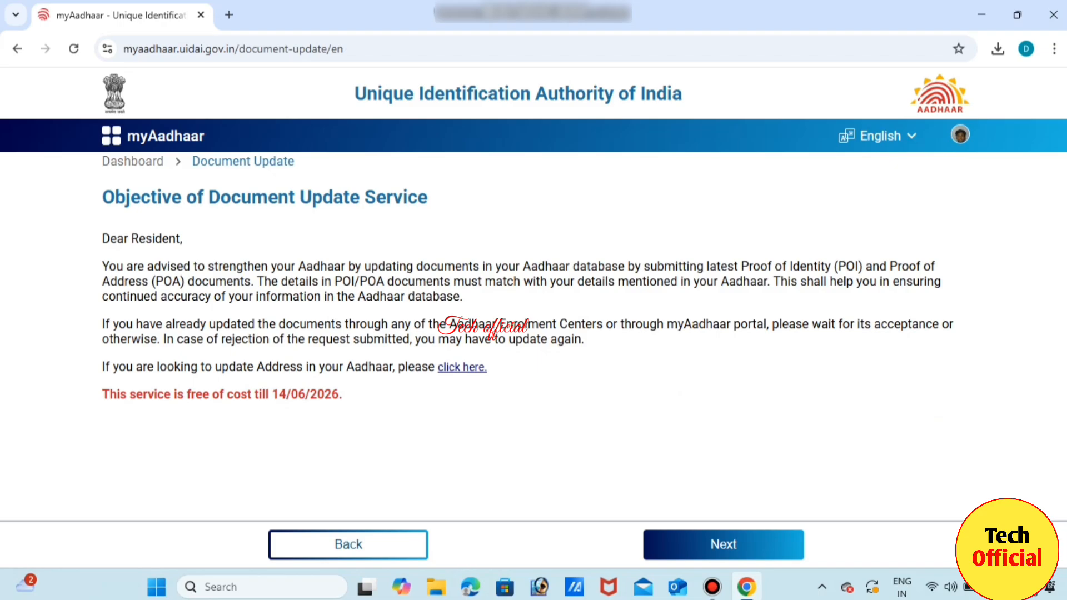
left_click(723, 544)
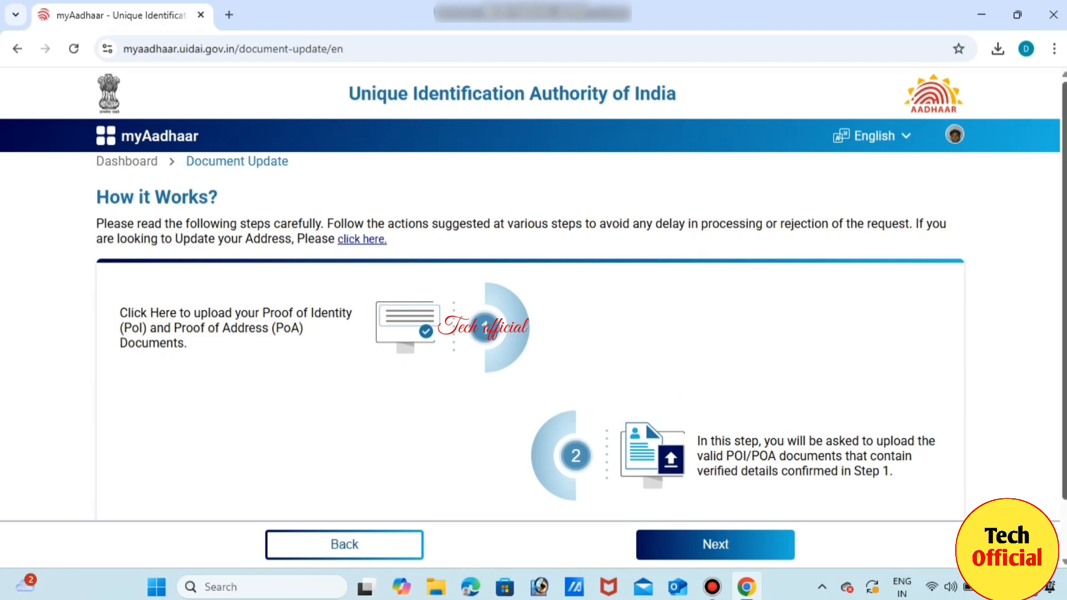
scroll(530, 333, "down", 1)
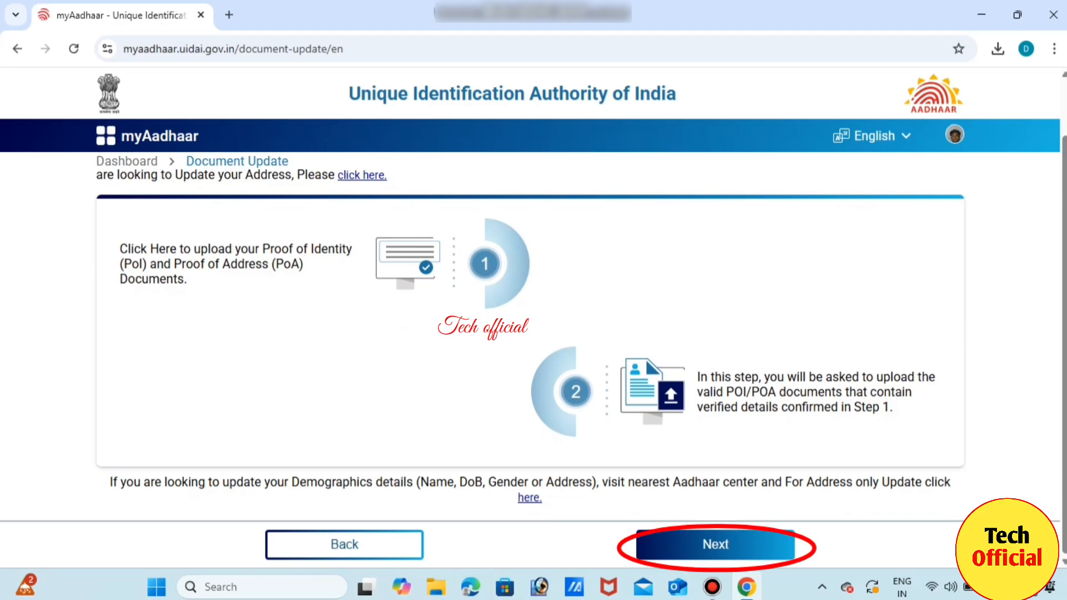
left_click(715, 544)
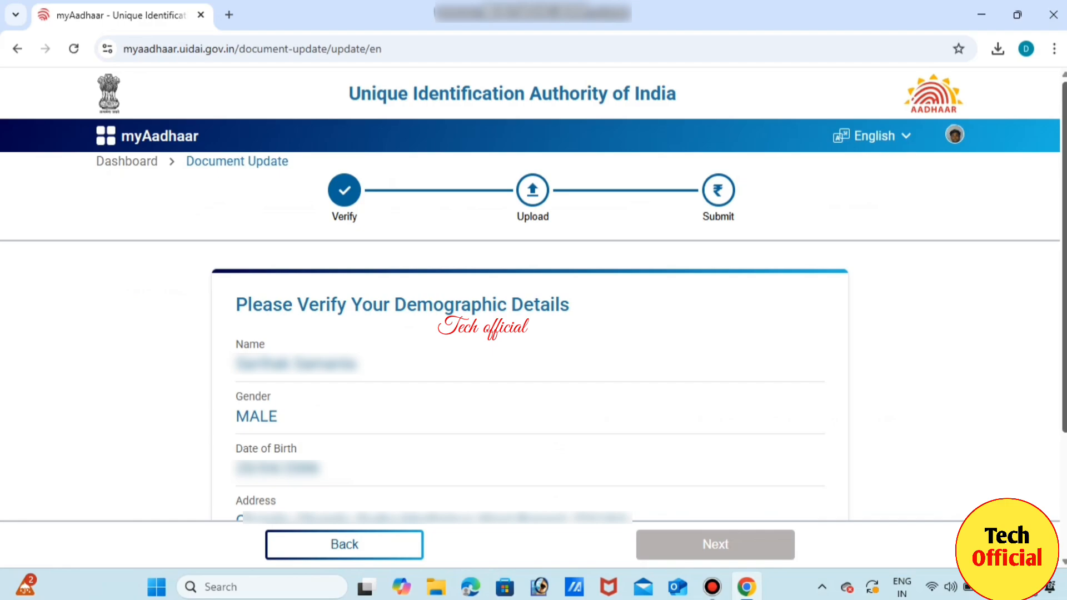
Tick 'I verify that the above details are correct' and advance to the Upload step.
scroll(530, 377, "down", 3)
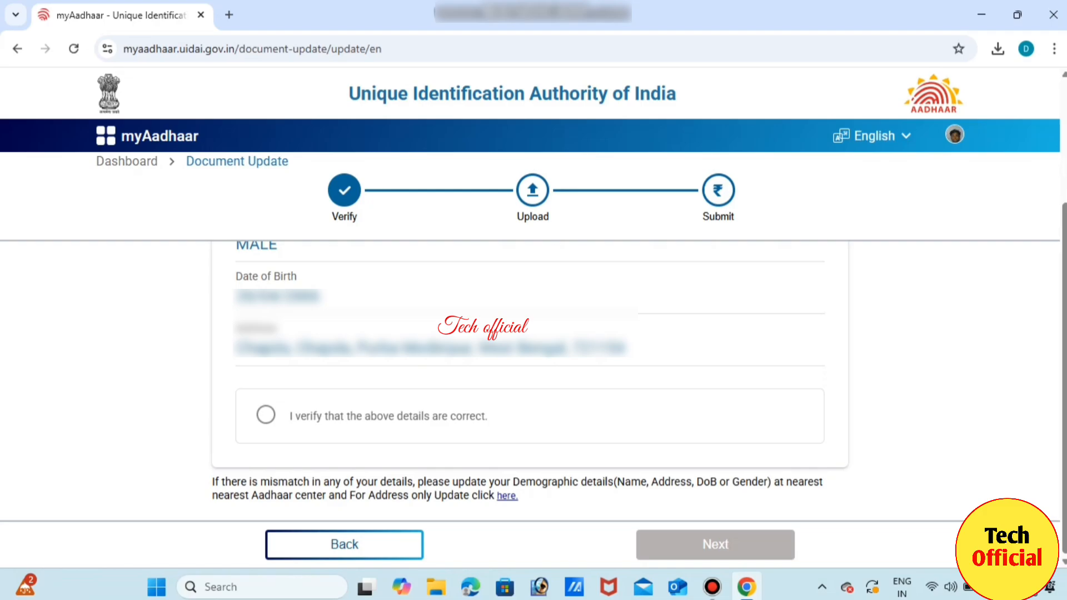
left_click(266, 415)
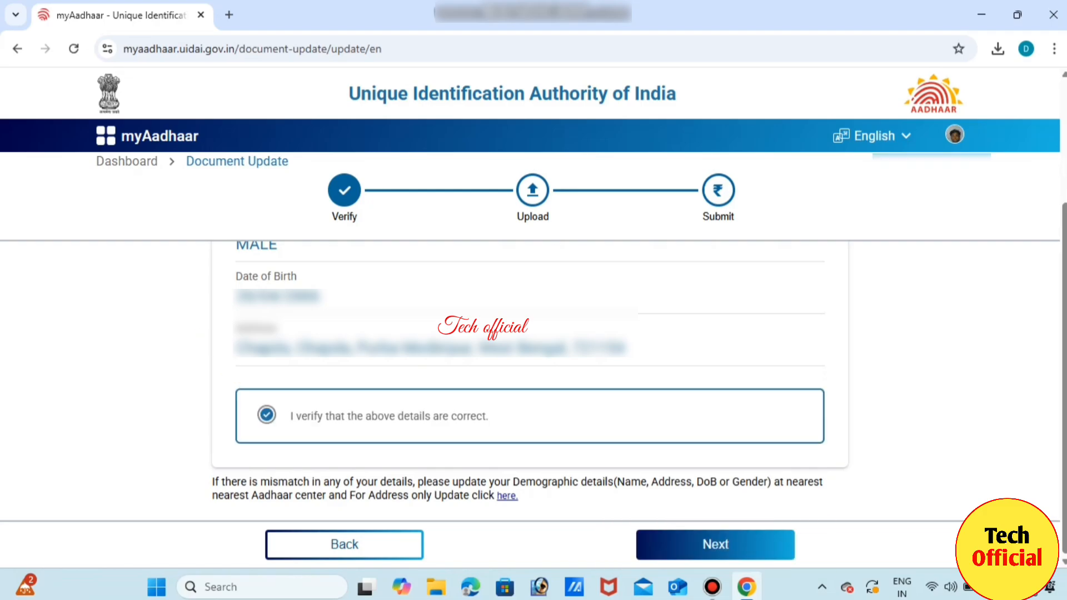
left_click(715, 545)
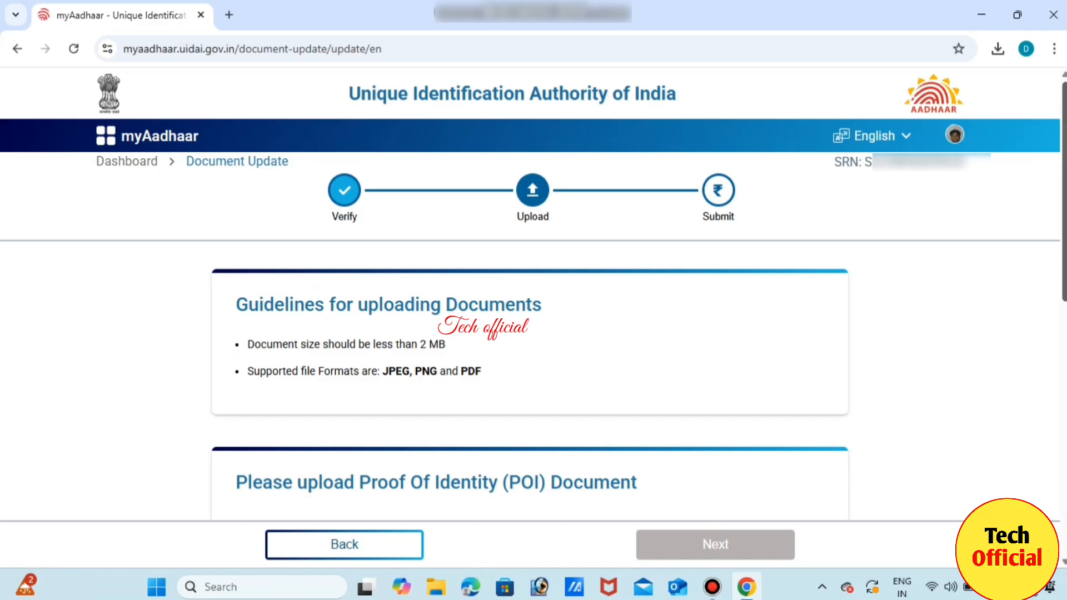
Choose PAN Card / e-PAN Card as the Proof Of Identity type and acknowledge its advisory.
scroll(527, 389, "down", 3)
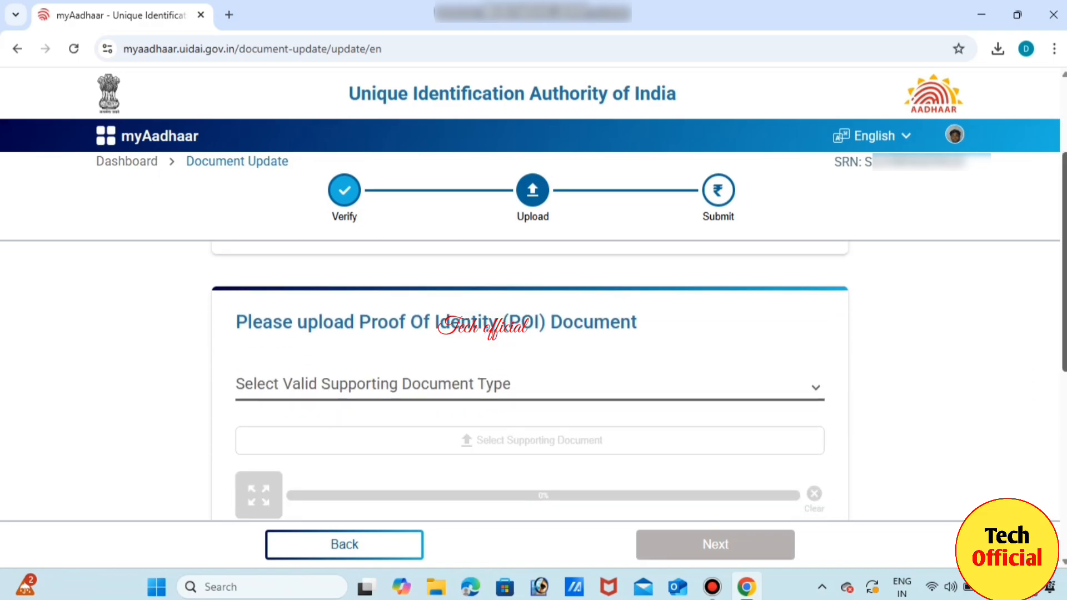
scroll(528, 389, "down", 1)
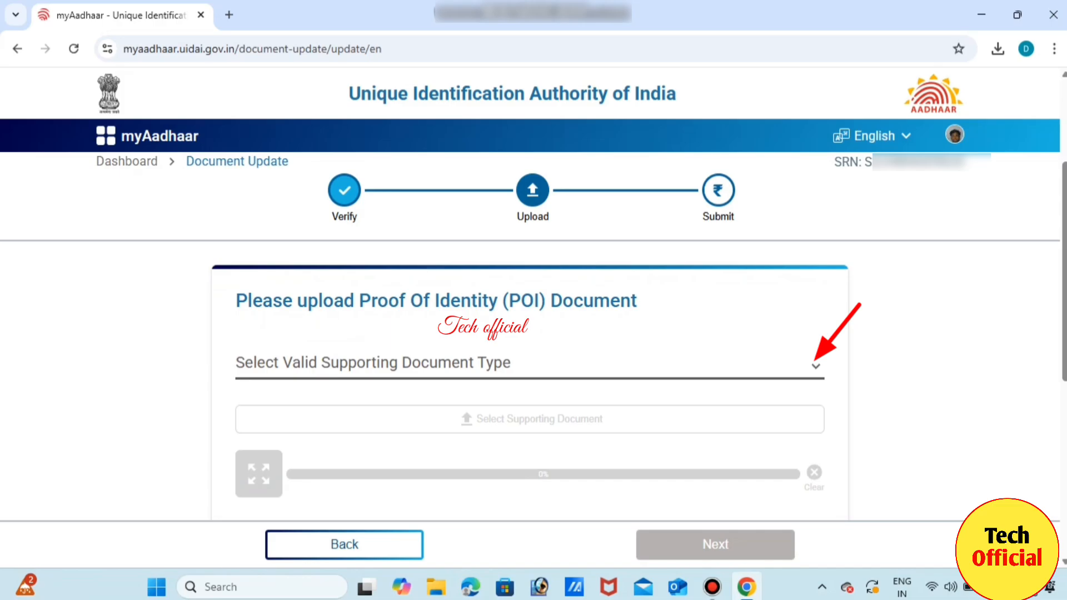
left_click(815, 366)
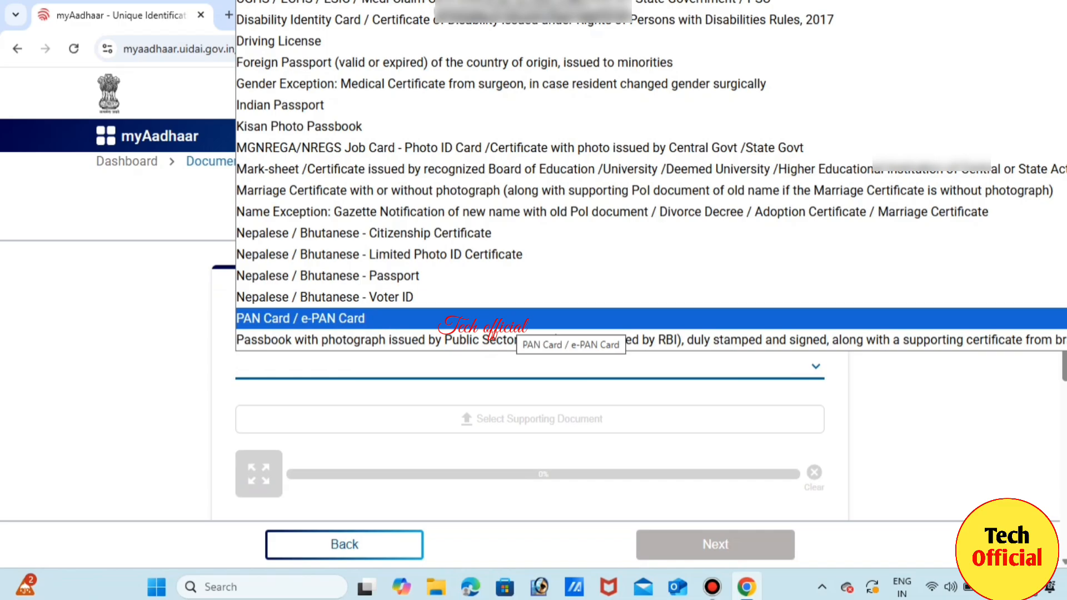
left_click(517, 322)
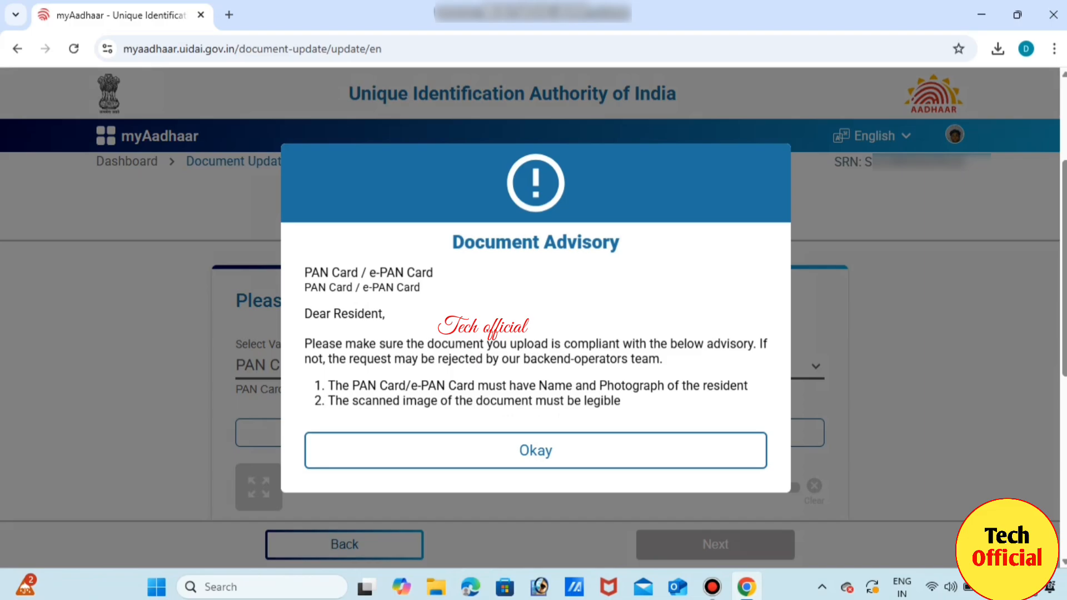
left_click(536, 451)
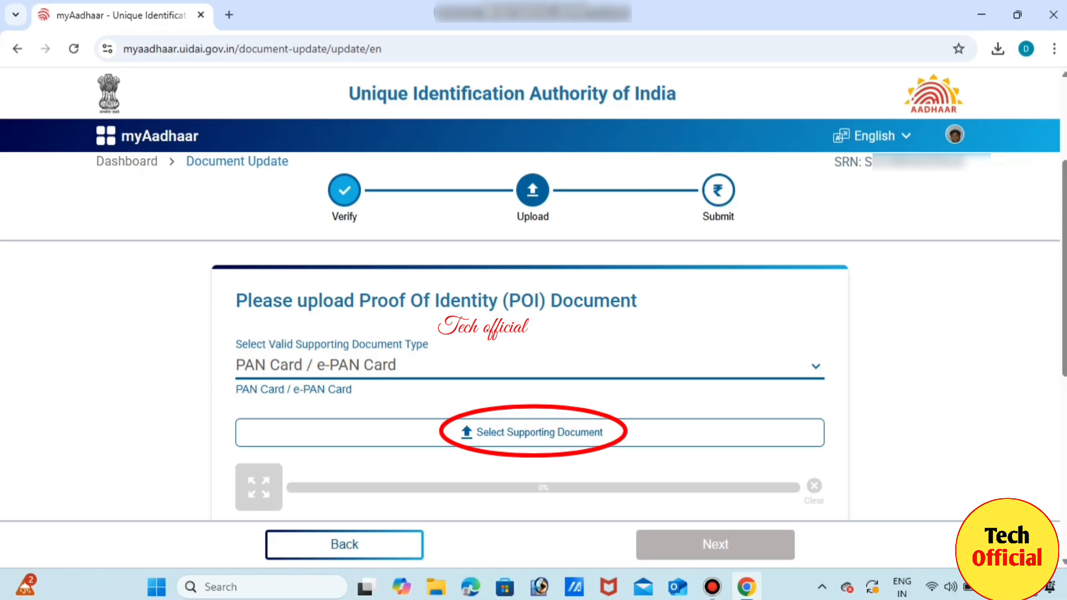
Upload the PAN card file from Downloads as the identity proof.
left_click(532, 432)
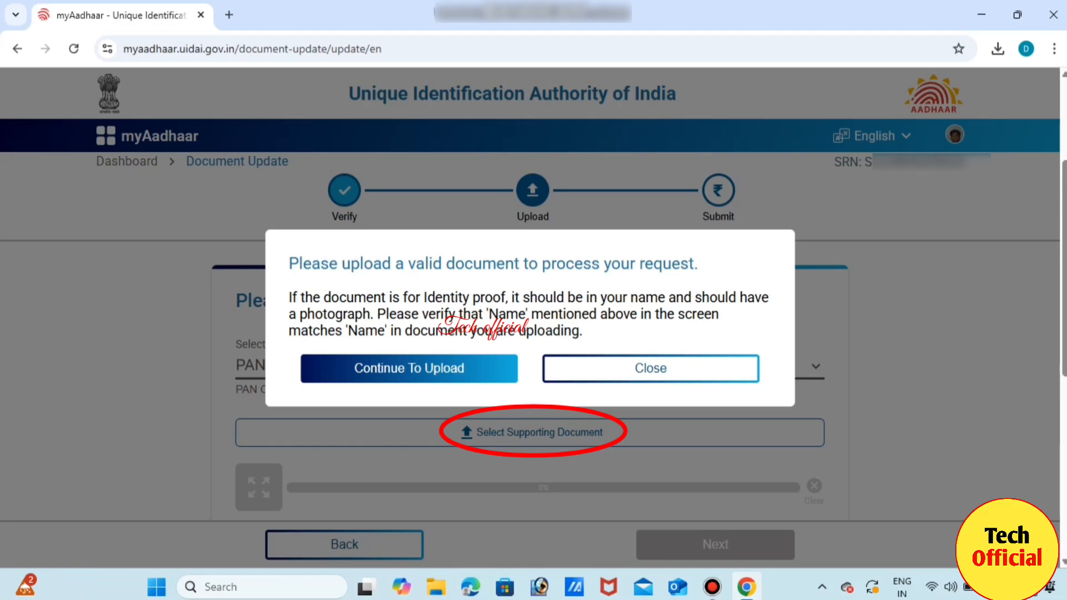
left_click(409, 369)
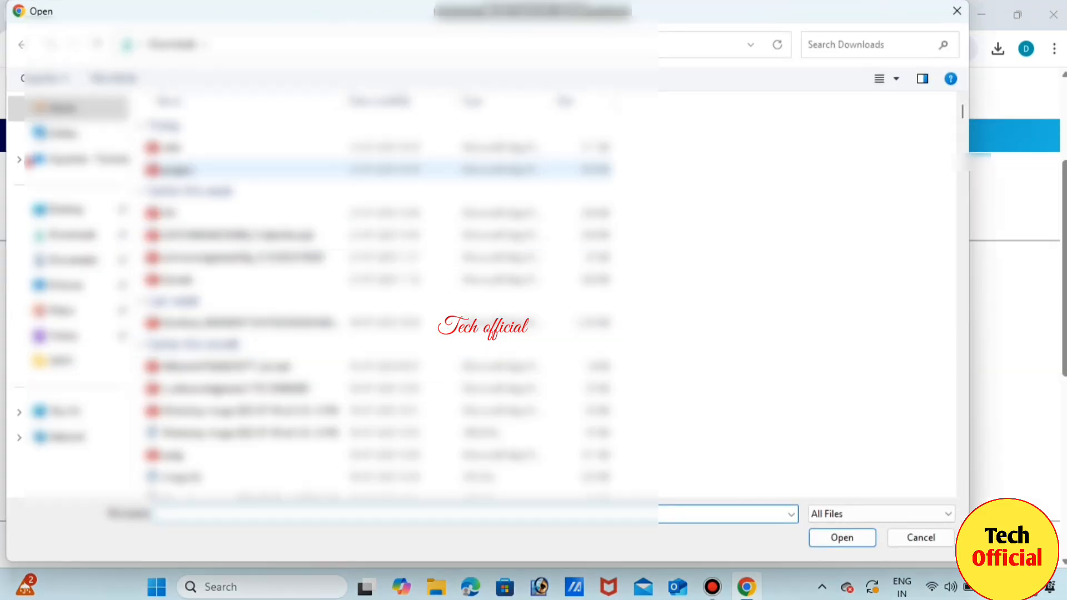
left_click(178, 170)
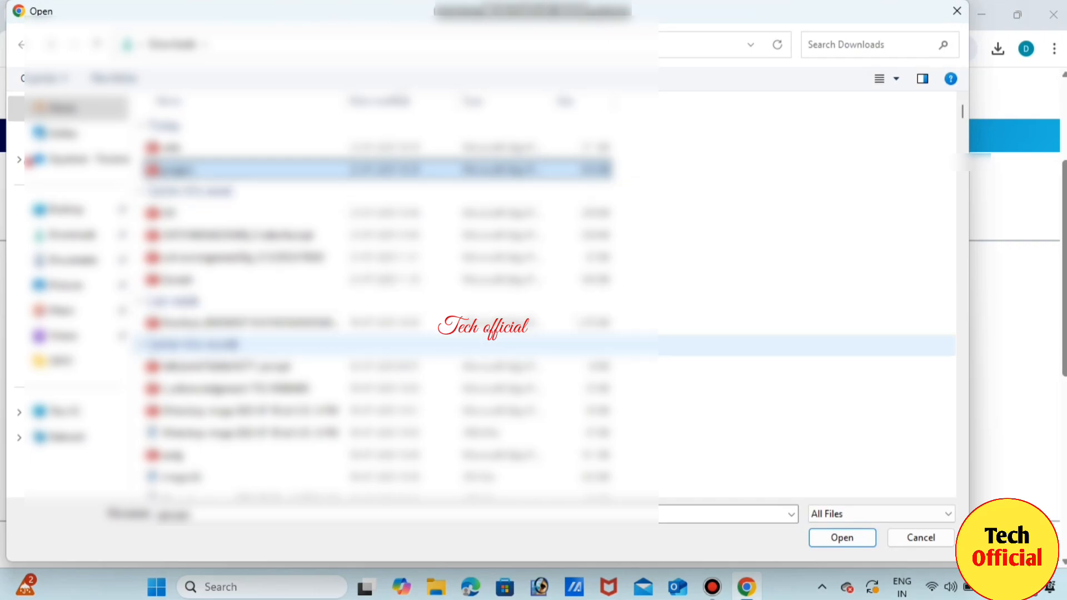
left_click(842, 537)
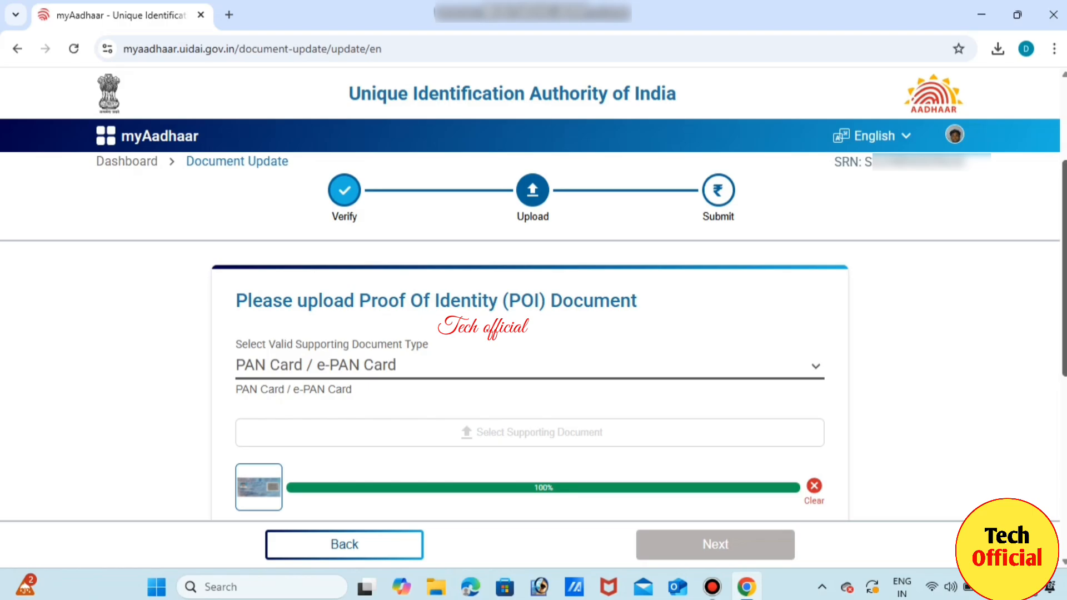
Pick Voter Identity Card / e-Voter Identity Card as the address proof type and accept its advisory.
scroll(529, 378, "down", 5)
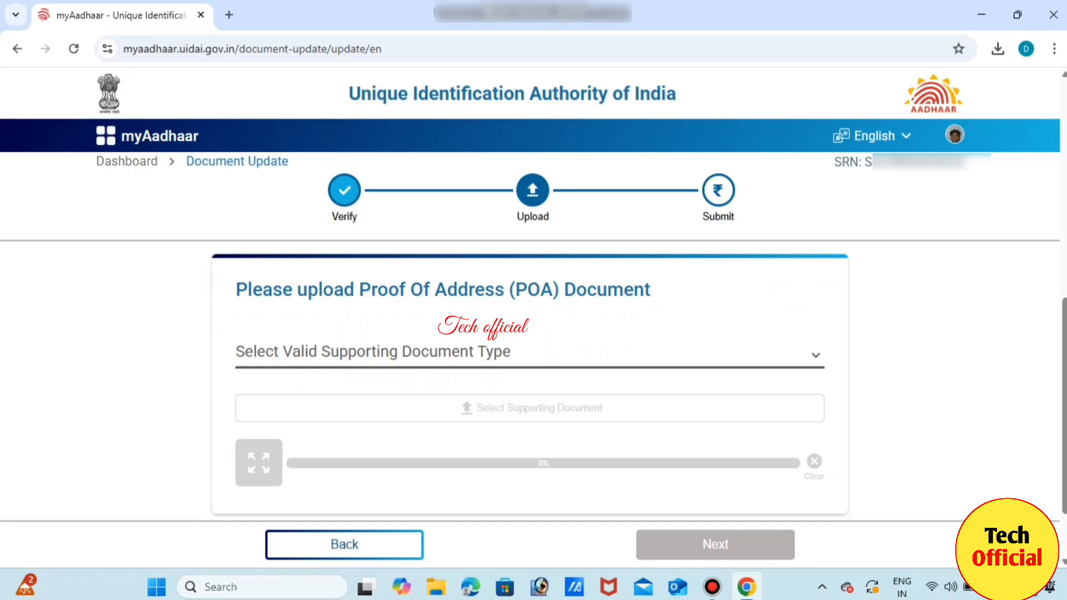
left_click(816, 355)
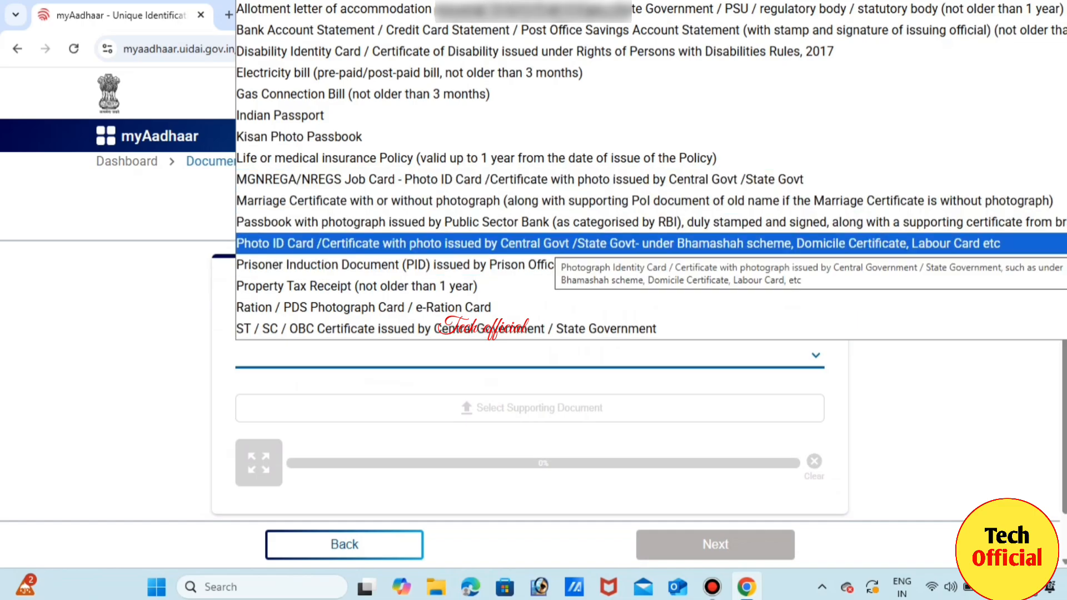
key("Down")
key("Down")
key("Down")
key("Down")
key("Down")
key("Down")
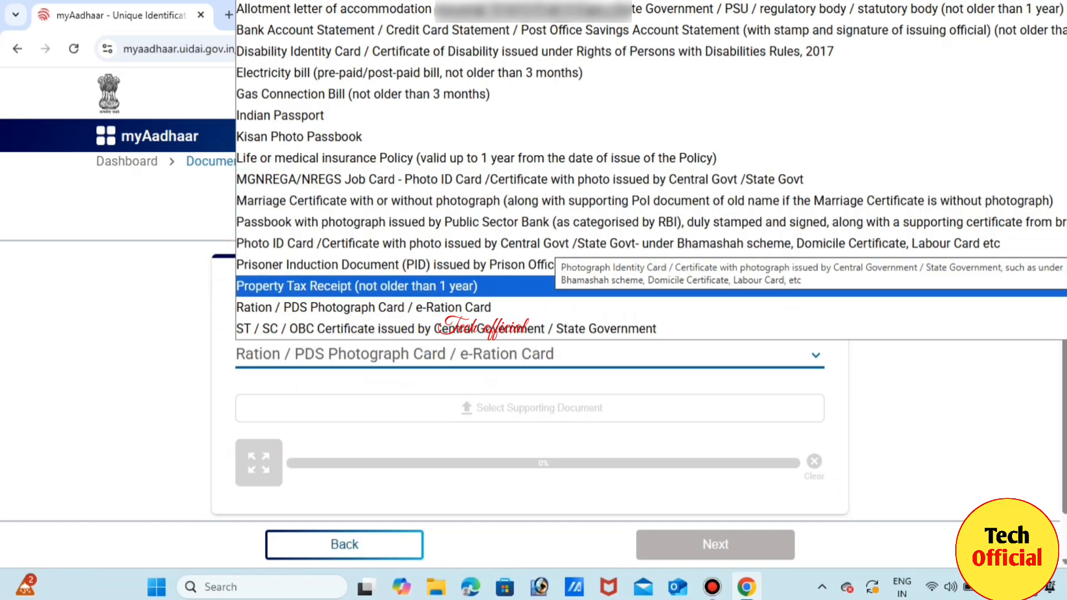
key("Down")
key("Down")
key("Down")
key("Down")
key("Down")
key("Down")
key("Down")
key("Down")
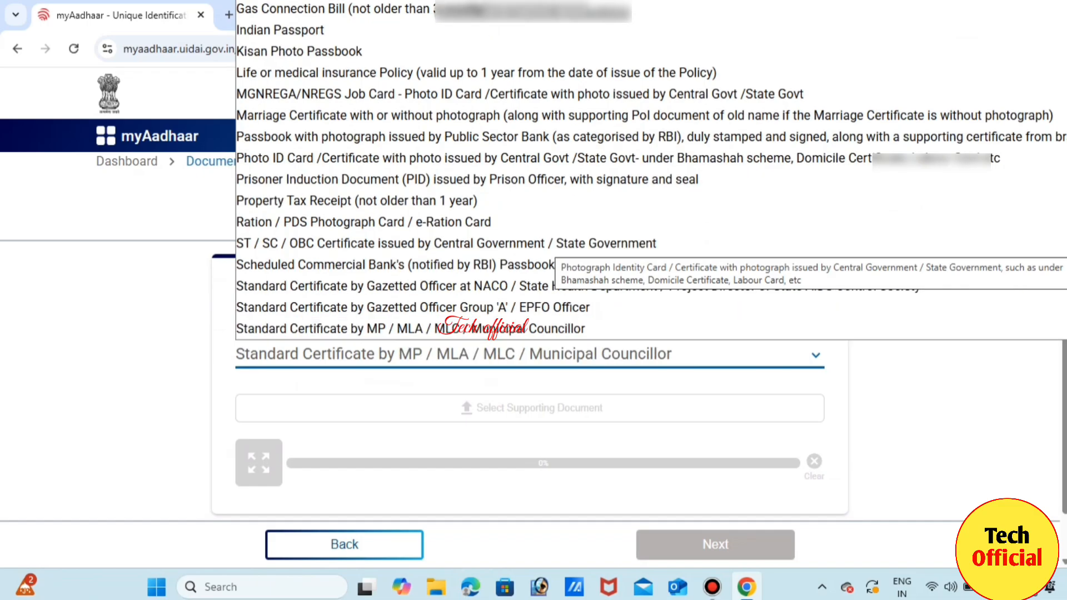
key("Down")
key("Down")
key("Down")
key("Down")
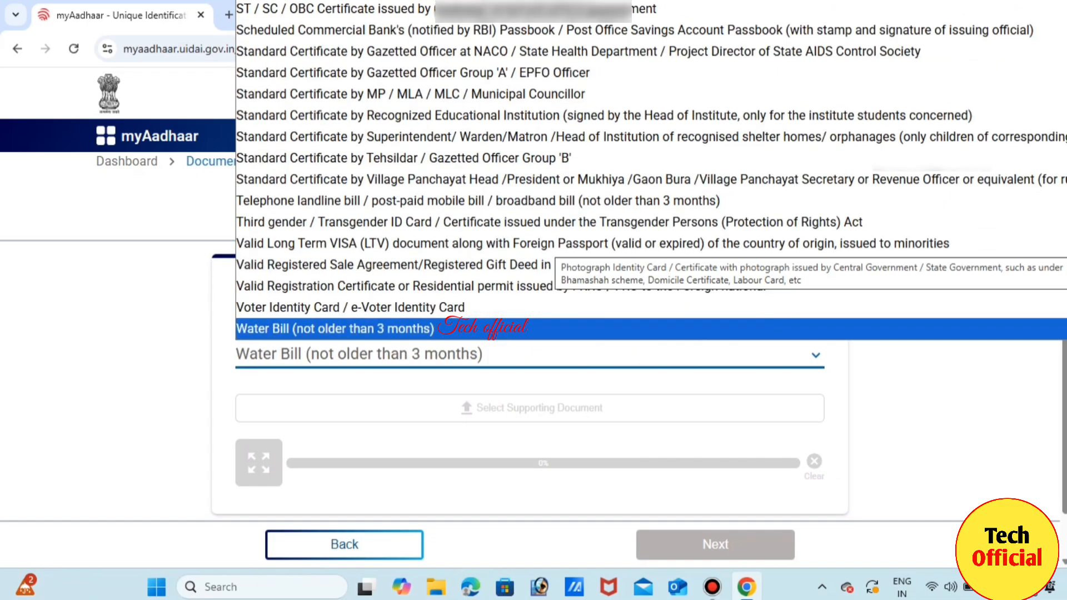
key("Up")
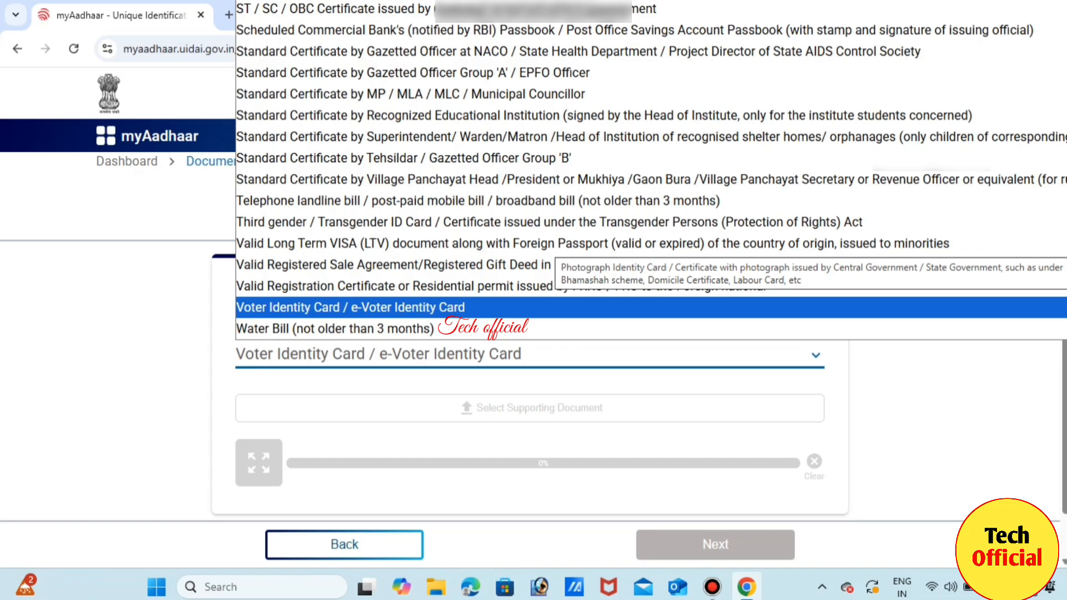
key("Return")
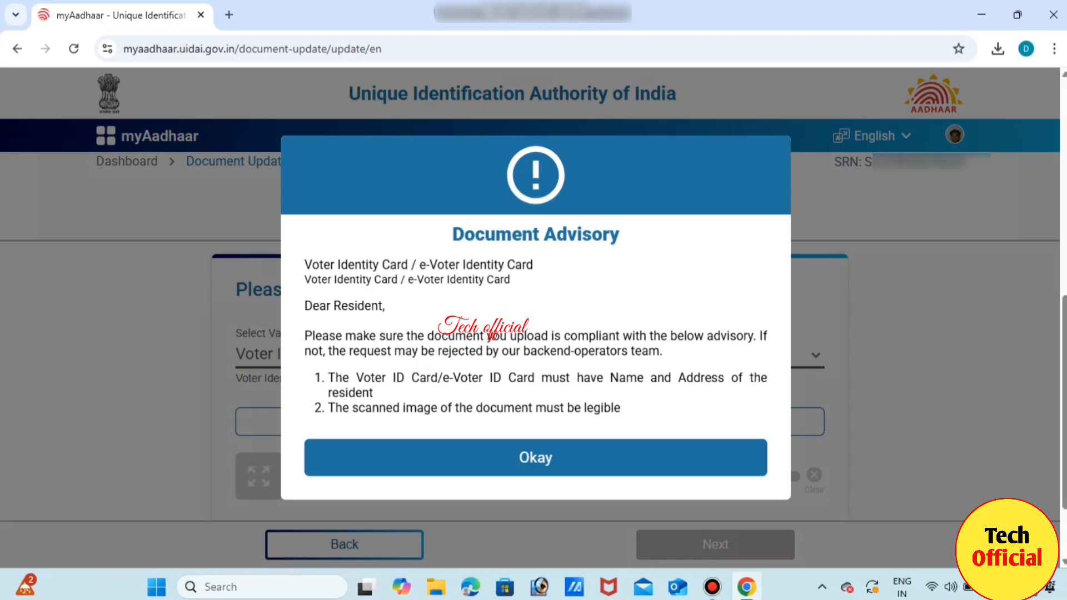
key("Return")
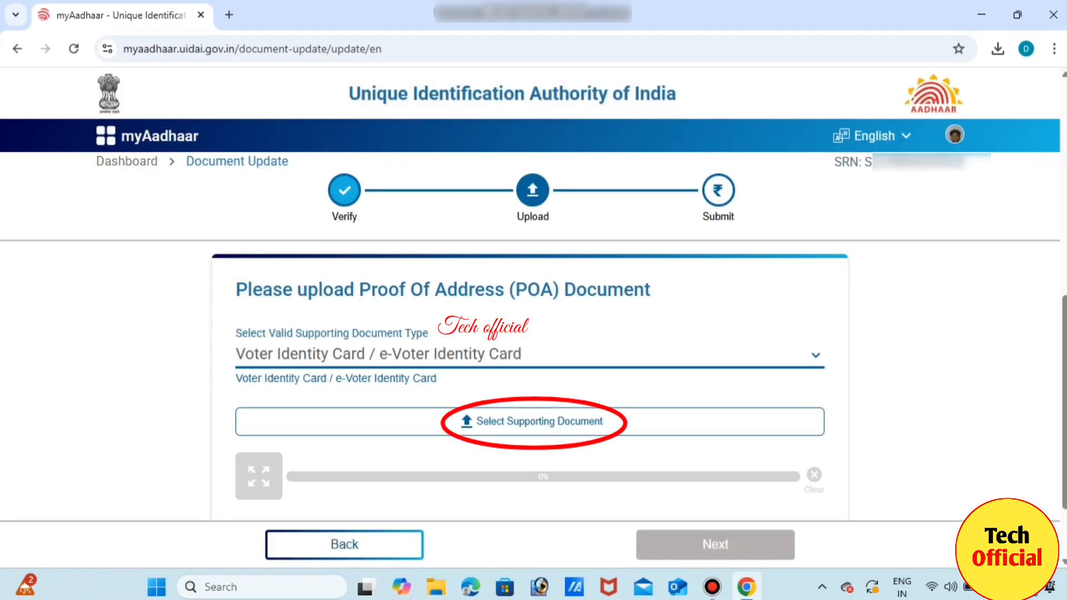
Upload the voter ID file from Downloads as the Proof Of Address document.
left_click(531, 422)
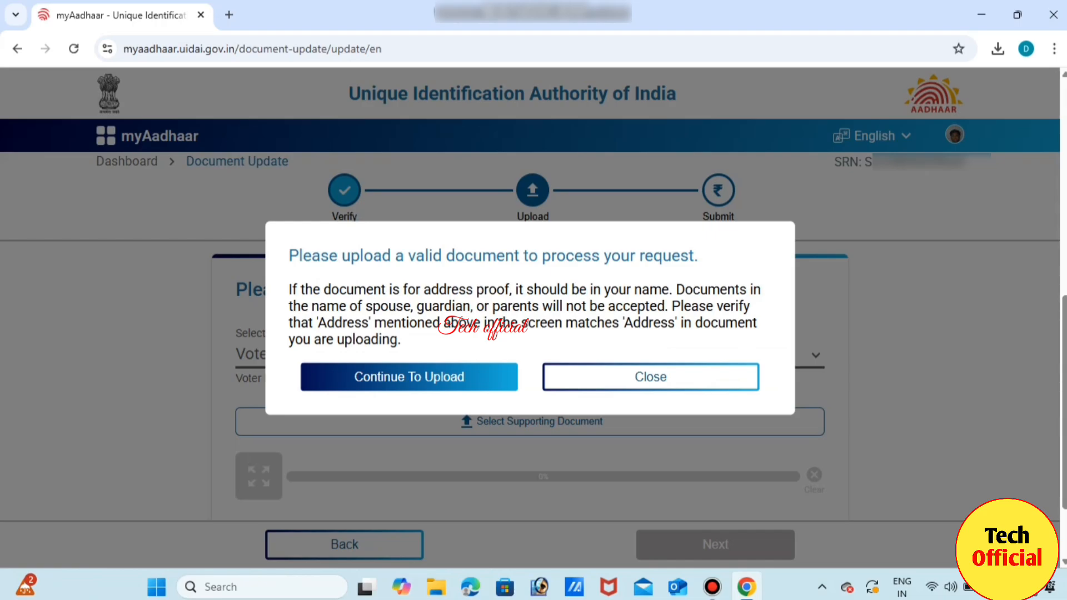
left_click(408, 372)
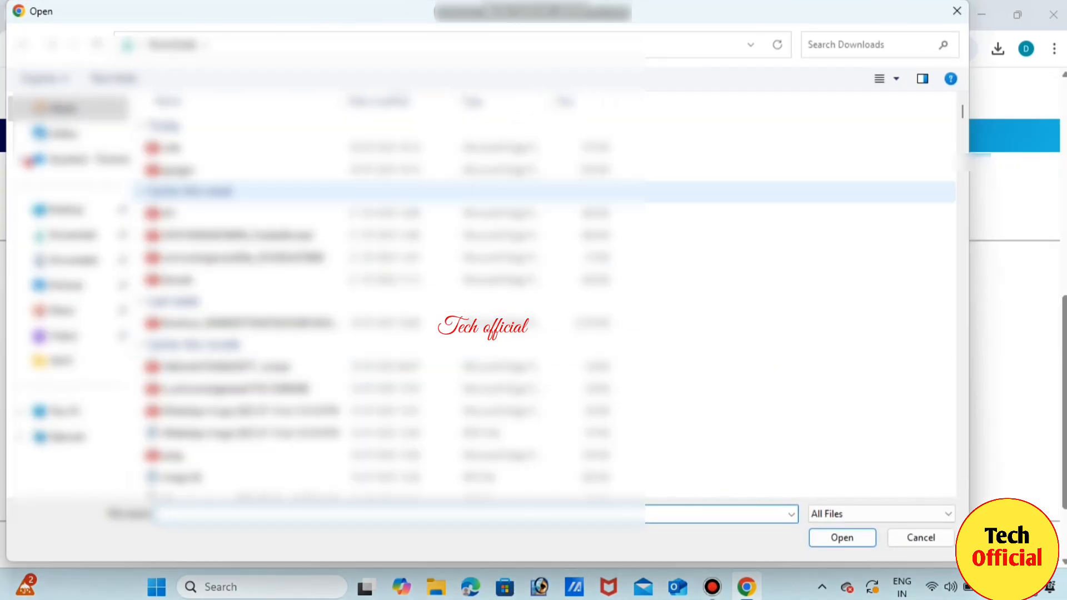
left_click(174, 148)
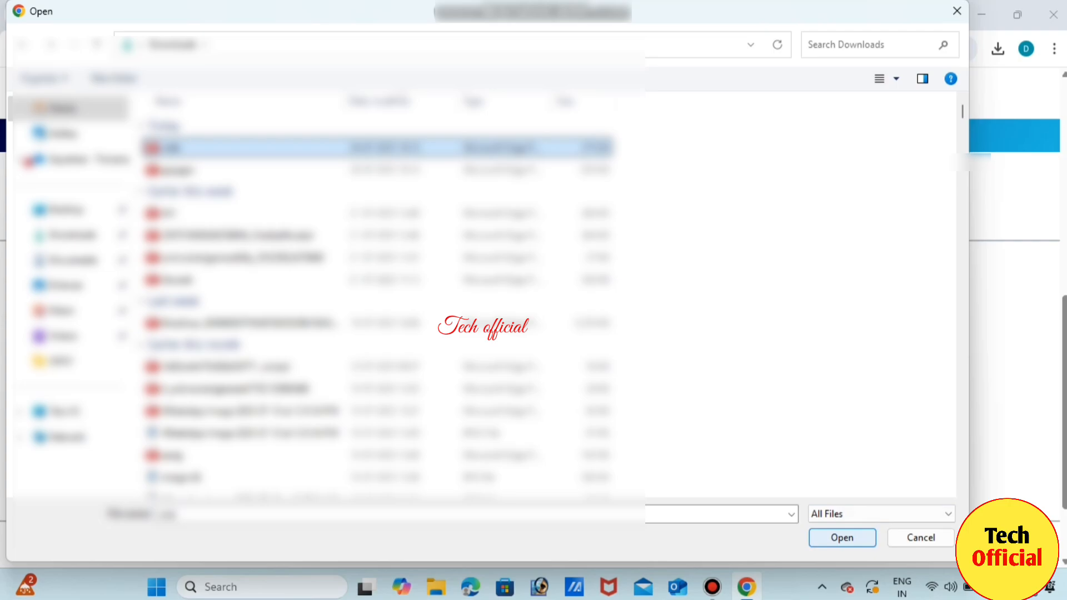
left_click(842, 537)
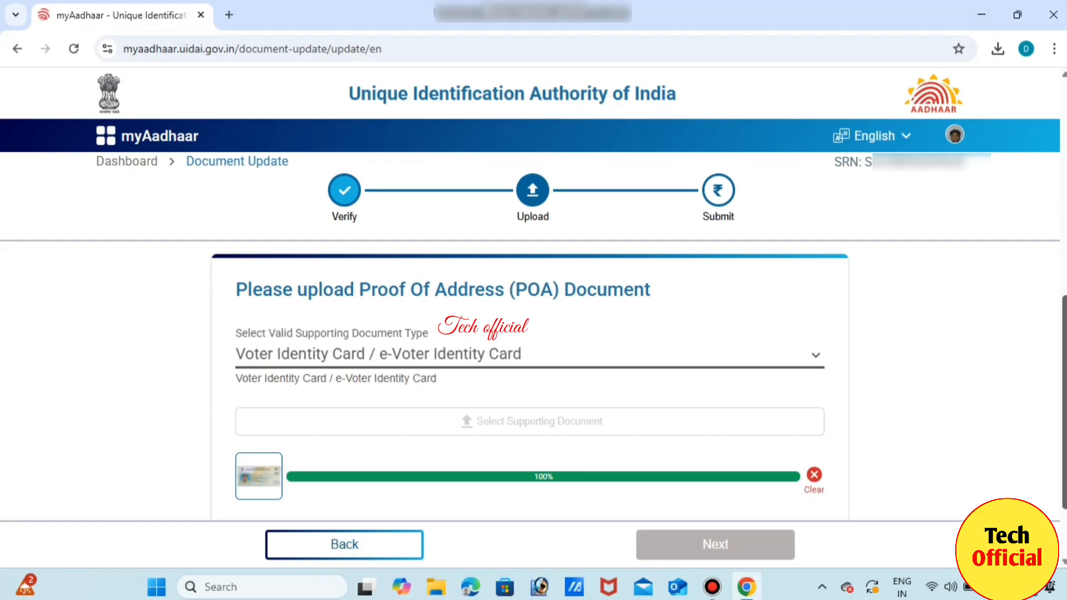
scroll(530, 378, "down", 2)
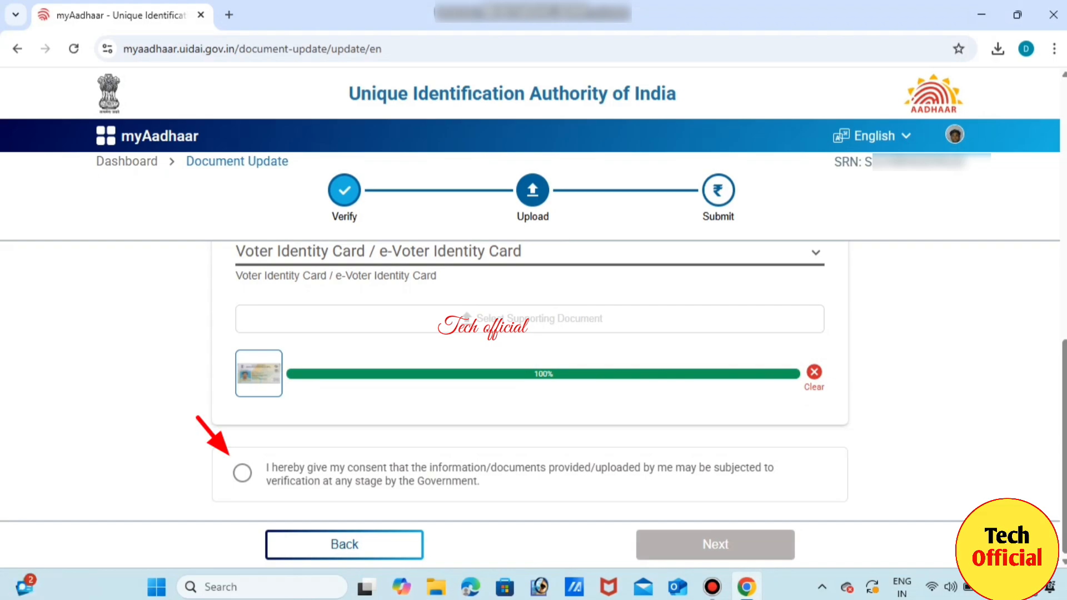
Tick the document verification consent checkbox and continue to the confirmation prompt.
left_click(243, 473)
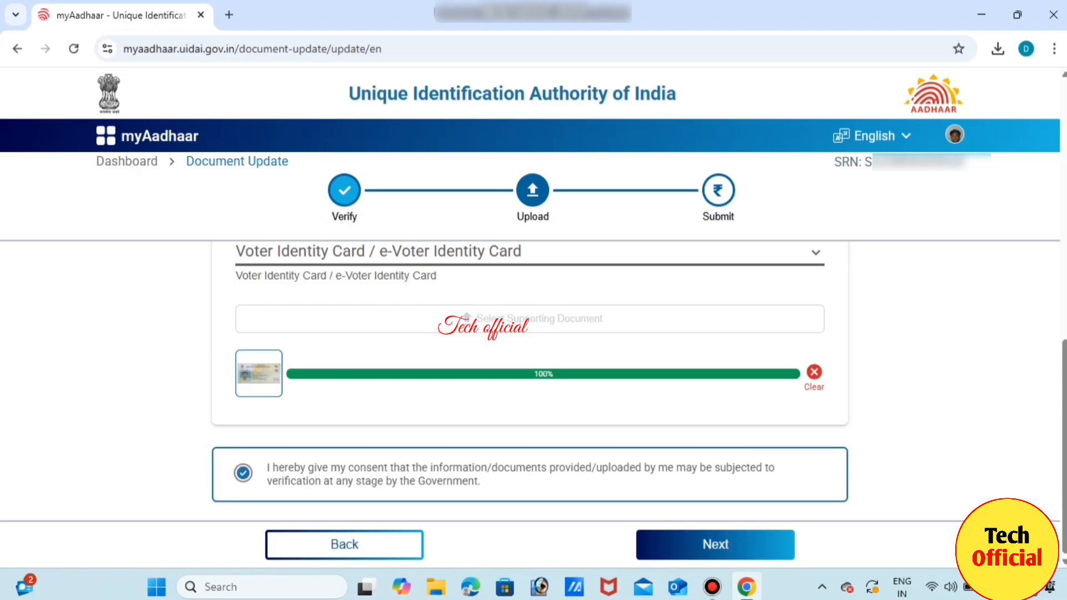
left_click(715, 544)
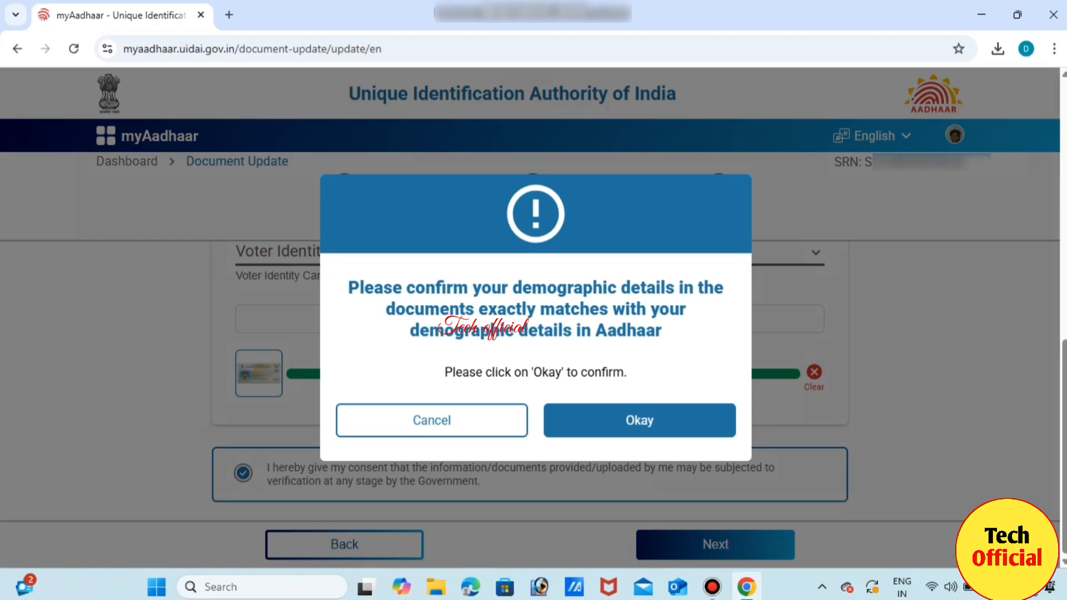
Confirm the documents' demographic details match Aadhaar and submit the Document Update request.
left_click(640, 420)
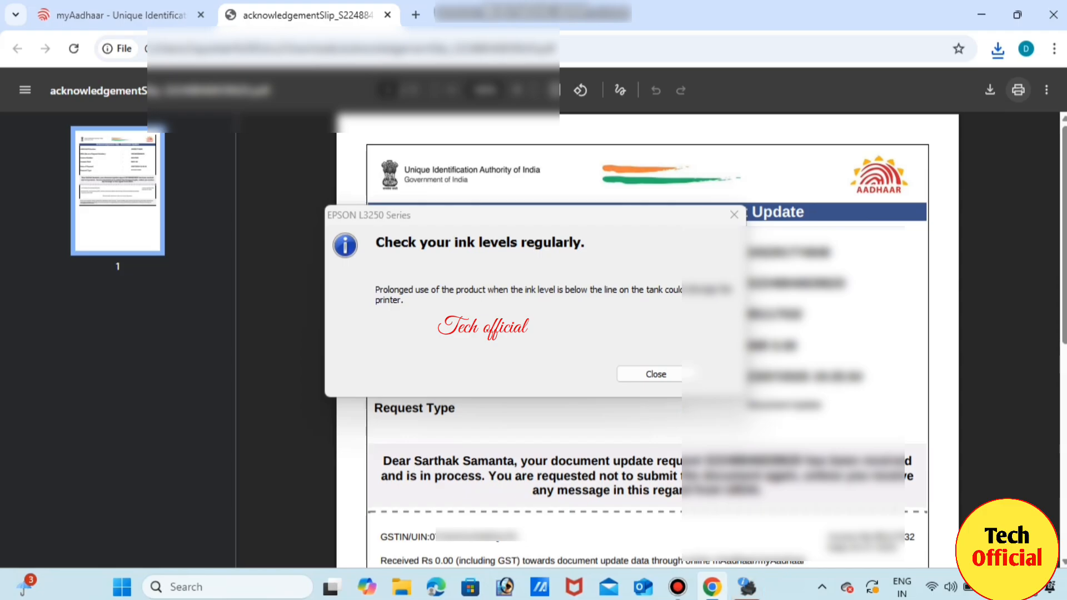
Close the EPSON ink-level reminder after printing the acknowledgement slip.
left_click(655, 373)
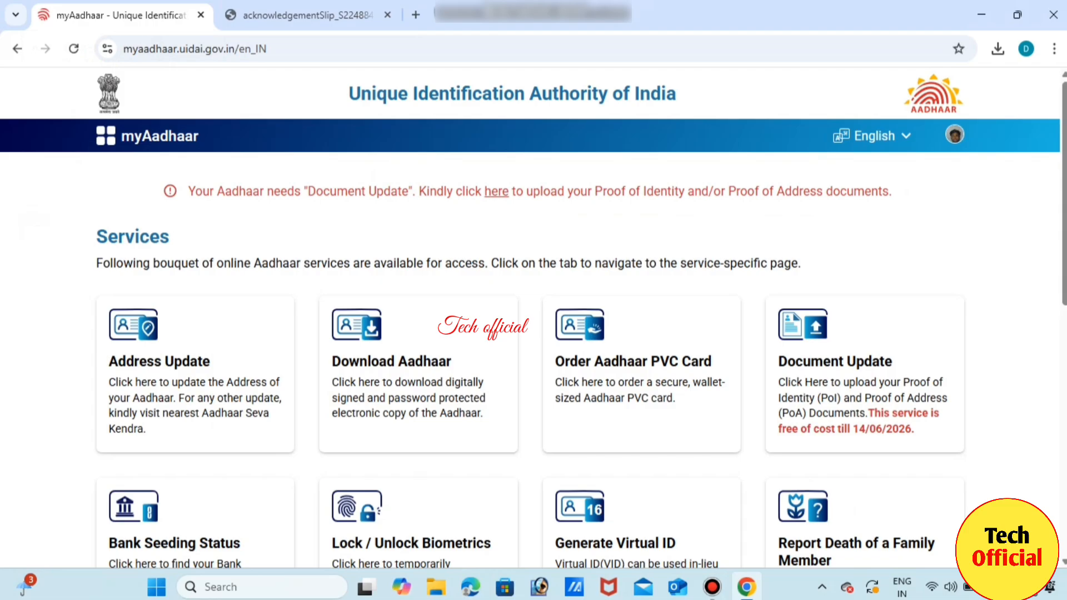
Scroll the myAadhaar dashboard to Requests to confirm the Document Update request is at Verification Stage.
scroll(533, 333, "down", 7)
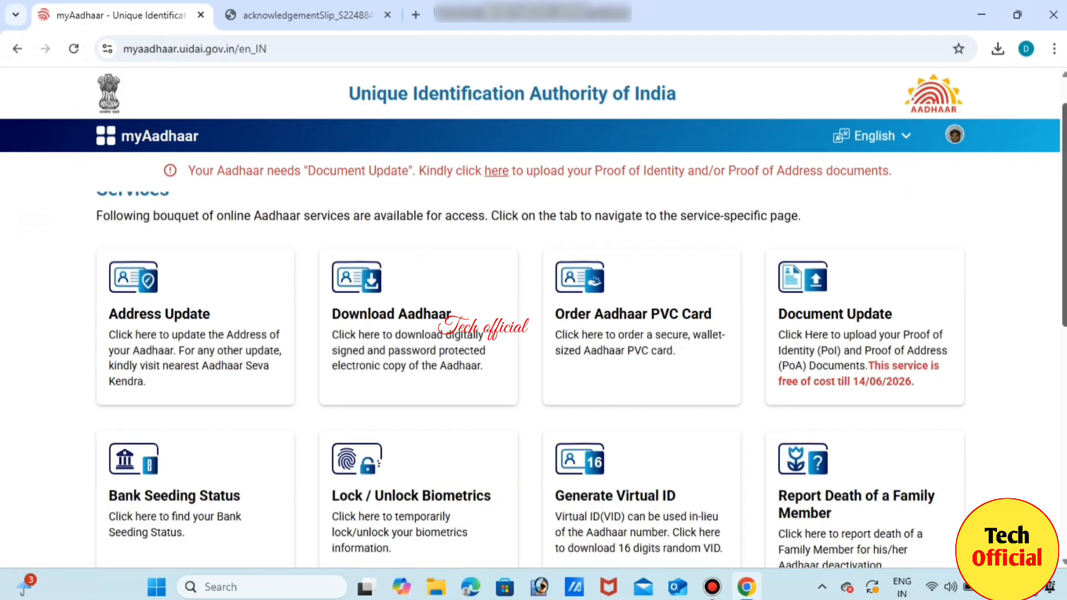
scroll(533, 333, "down", 2)
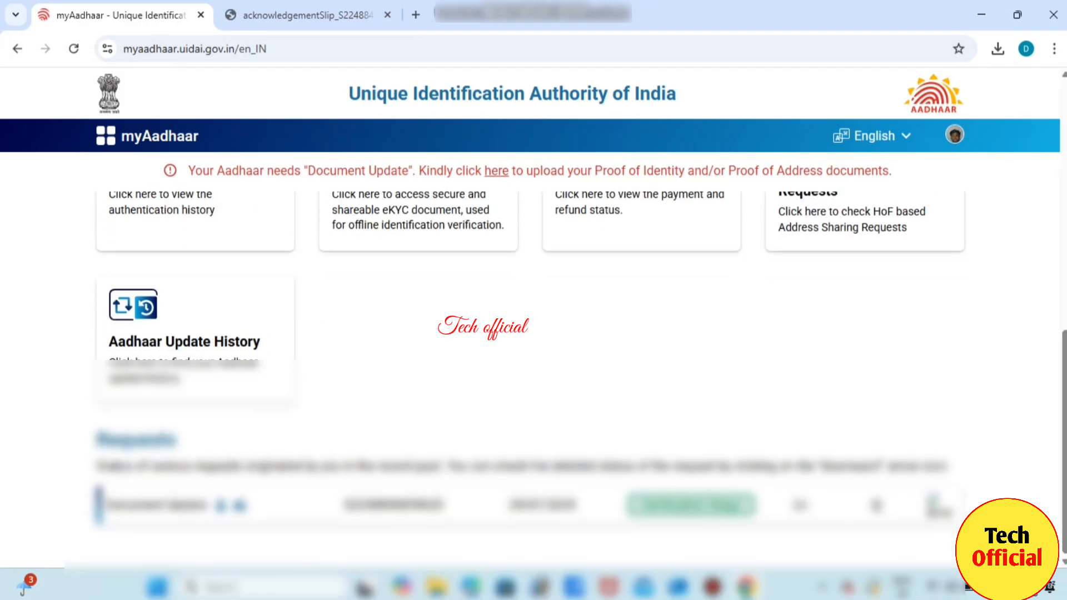